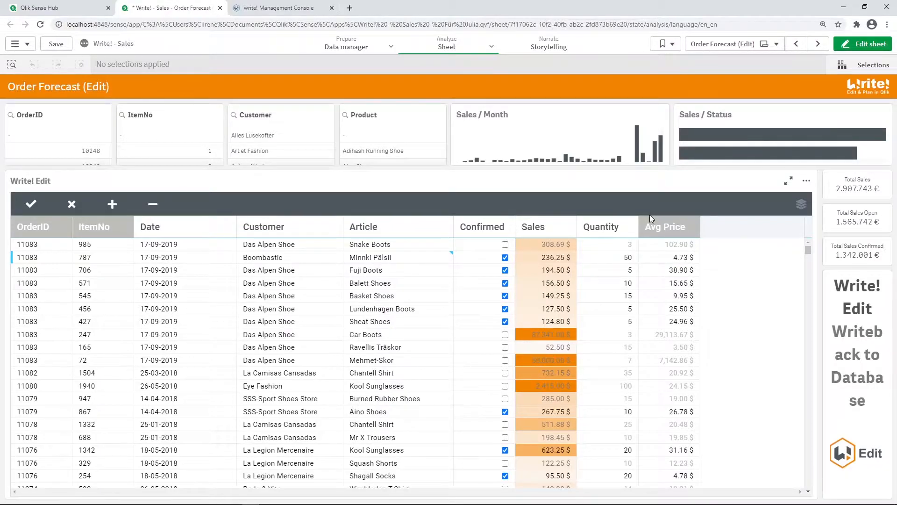
Set the Article of the first row, item 985, to Nikee Running Shoes and save the change to the database
{"action": "left_click", "coordinate": [676, 328]}
{"action": "left_click", "coordinate": [93, 246]}
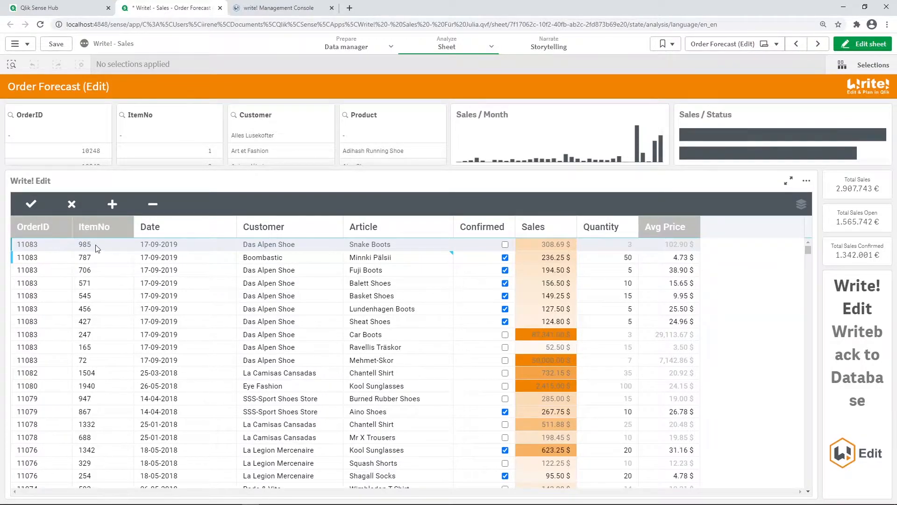
{"action": "left_click", "coordinate": [383, 245]}
{"action": "scroll", "coordinate": [374, 367], "scroll_direction": "up", "scroll_amount": 3}
{"action": "scroll", "coordinate": [373, 366], "scroll_direction": "up", "scroll_amount": 5}
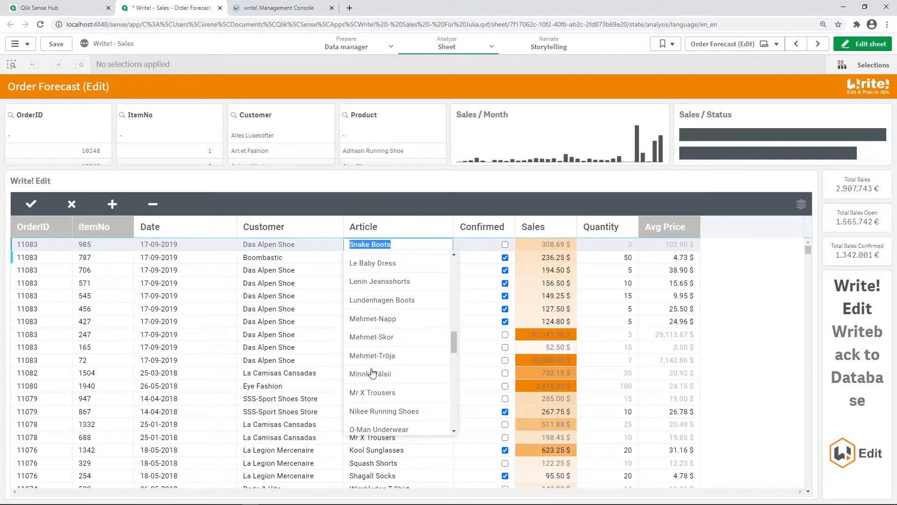
{"action": "left_click", "coordinate": [372, 410]}
{"action": "left_click", "coordinate": [32, 205]}
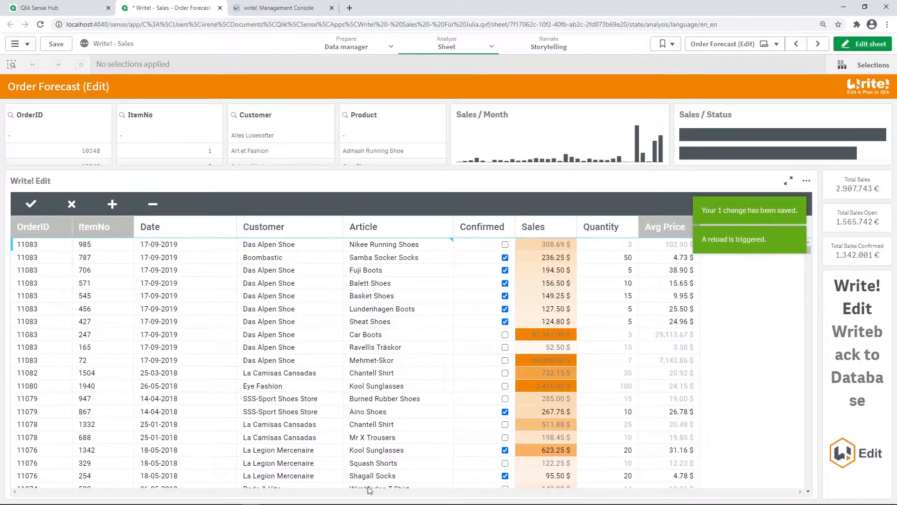
Switch to DB Browser for SQLite and view the we_fullData_facts records sorted by updated_at, newest first
{"action": "left_click", "coordinate": [267, 497]}
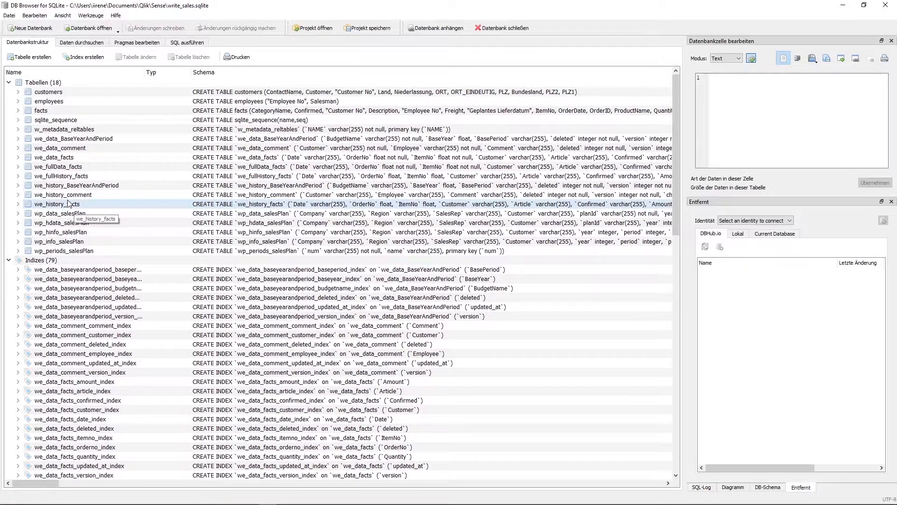
{"action": "left_click", "coordinate": [82, 42]}
{"action": "left_click", "coordinate": [48, 58]}
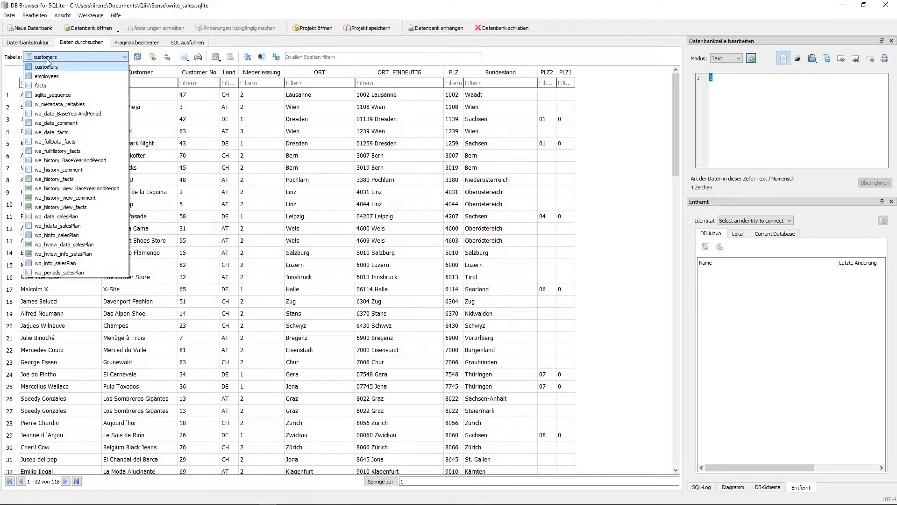
{"action": "left_click", "coordinate": [80, 144]}
{"action": "left_click", "coordinate": [475, 72]}
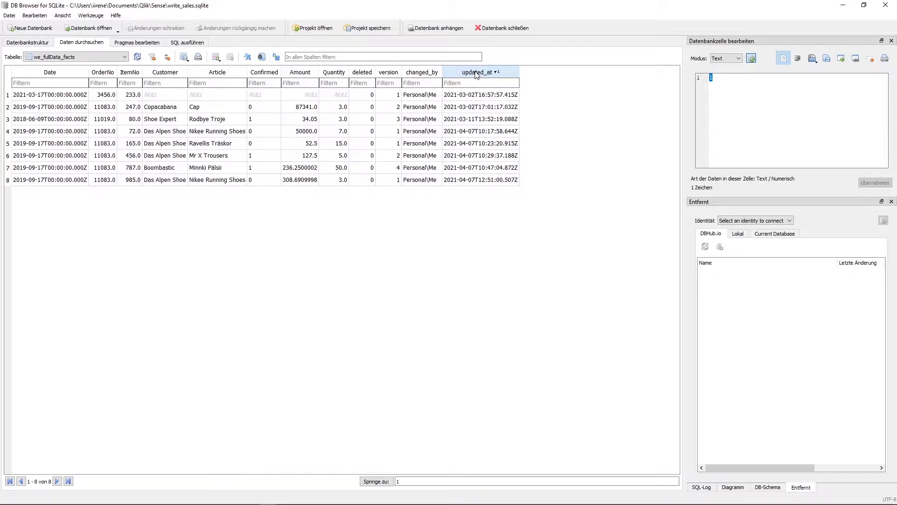
{"action": "left_click", "coordinate": [476, 73]}
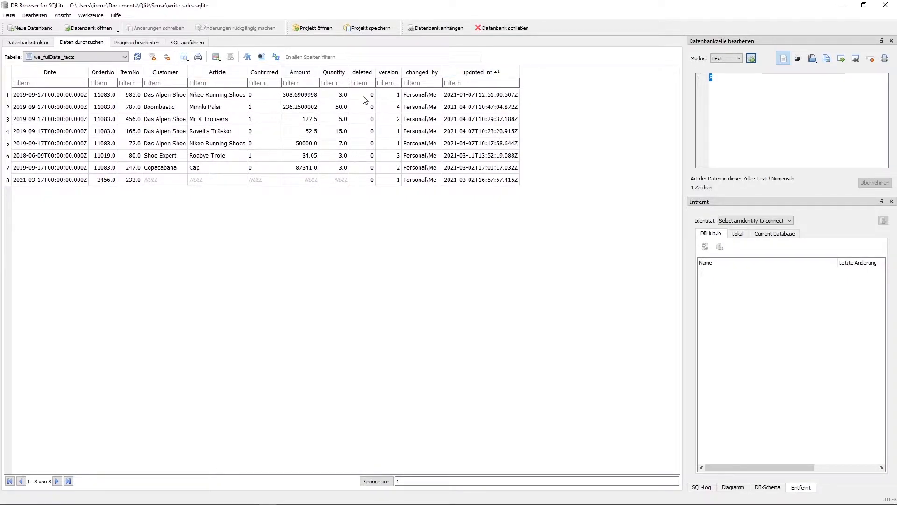
View the we_data_facts table sorted by updated_at, newest first, and examine the key fields of the latest record
{"action": "left_click", "coordinate": [70, 56]}
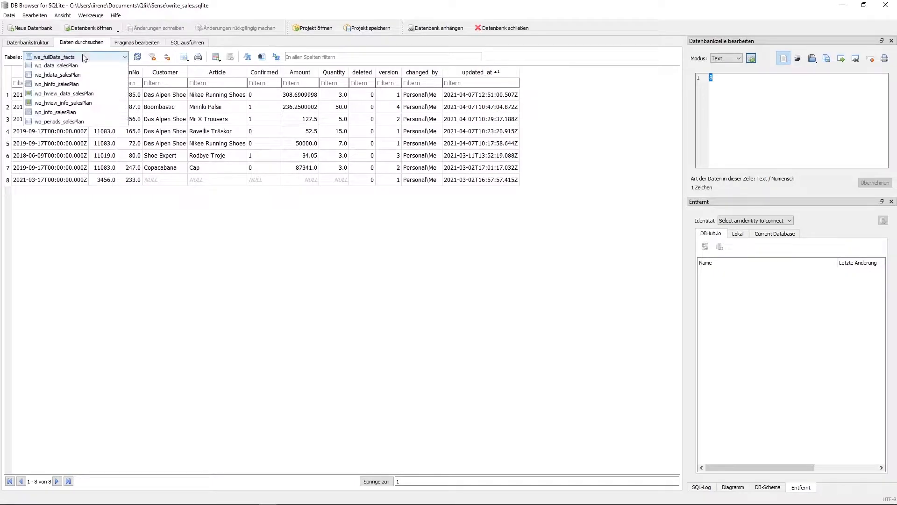
{"action": "left_click", "coordinate": [70, 132]}
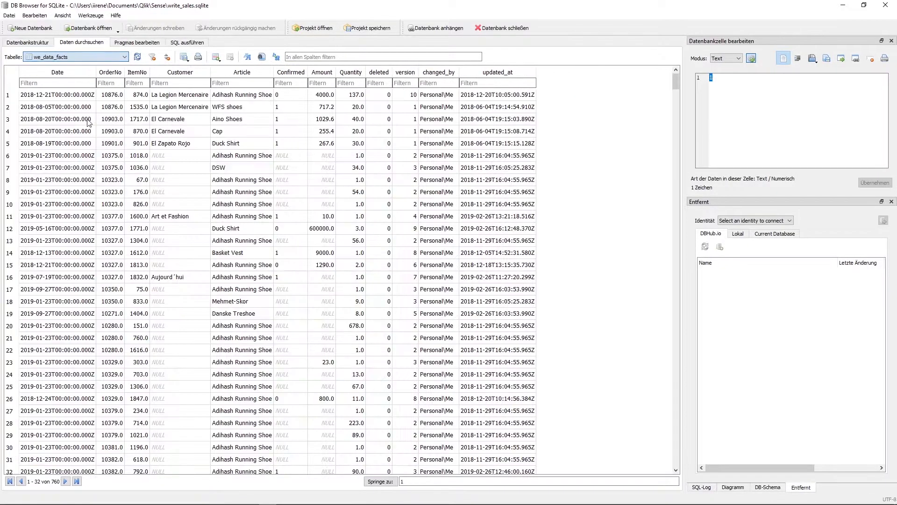
{"action": "left_click", "coordinate": [494, 75]}
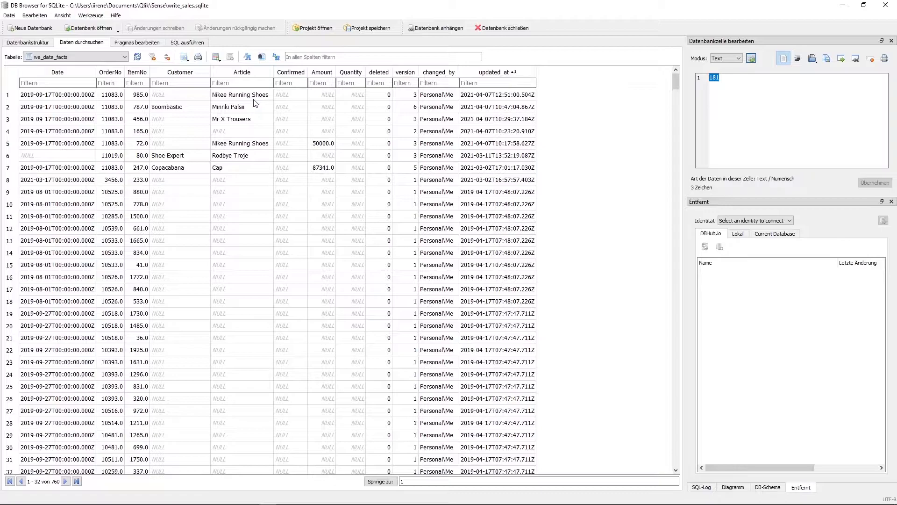
{"action": "left_click", "coordinate": [142, 96]}
{"action": "left_click", "coordinate": [115, 96]}
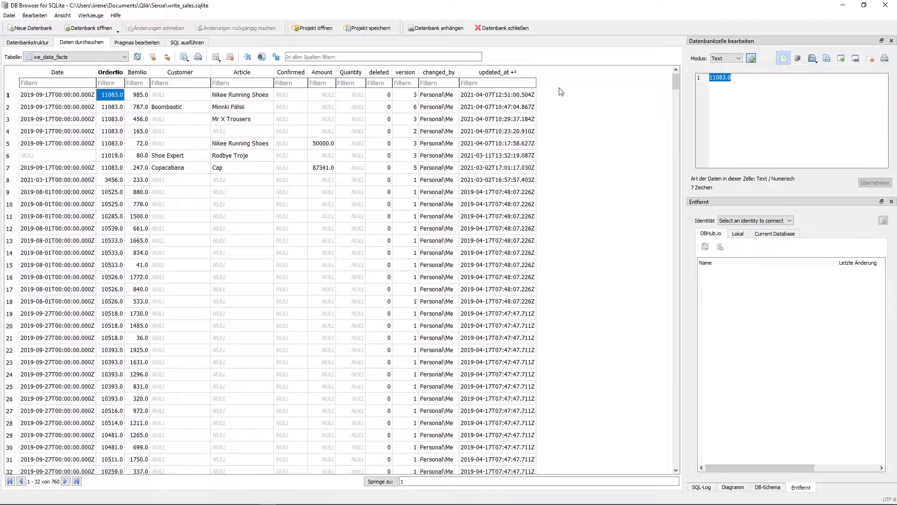
View the we_fullHistory_facts table sorted by updated_at, newest first, and inspect the Article value of the latest record
{"action": "left_click", "coordinate": [105, 58]}
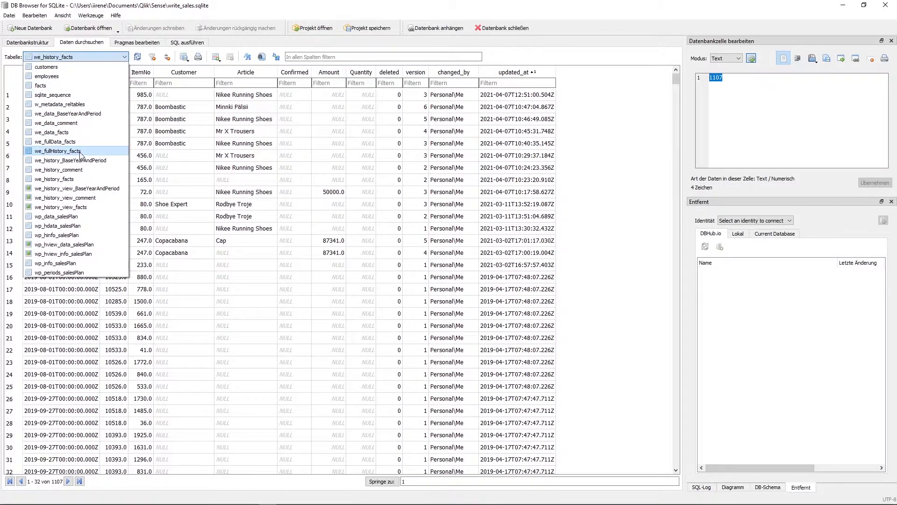
{"action": "left_click", "coordinate": [79, 151]}
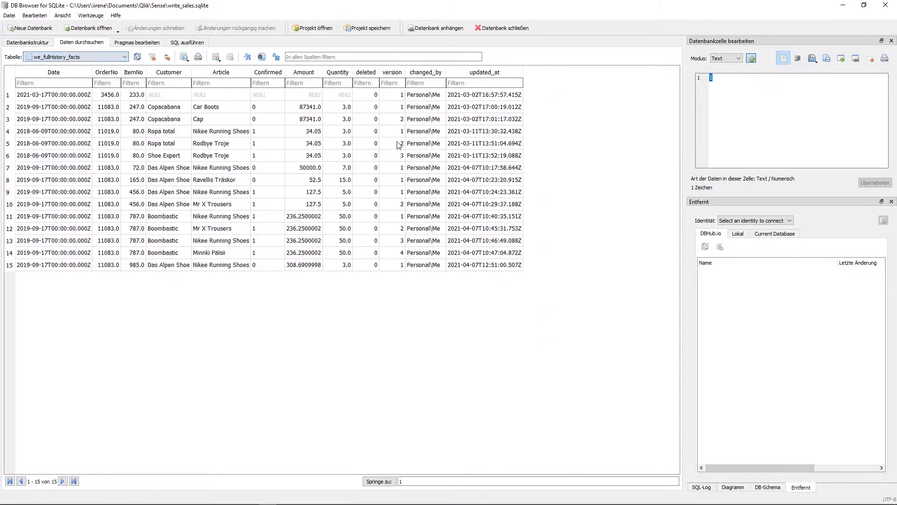
{"action": "left_click", "coordinate": [484, 72]}
{"action": "left_click", "coordinate": [484, 72]}
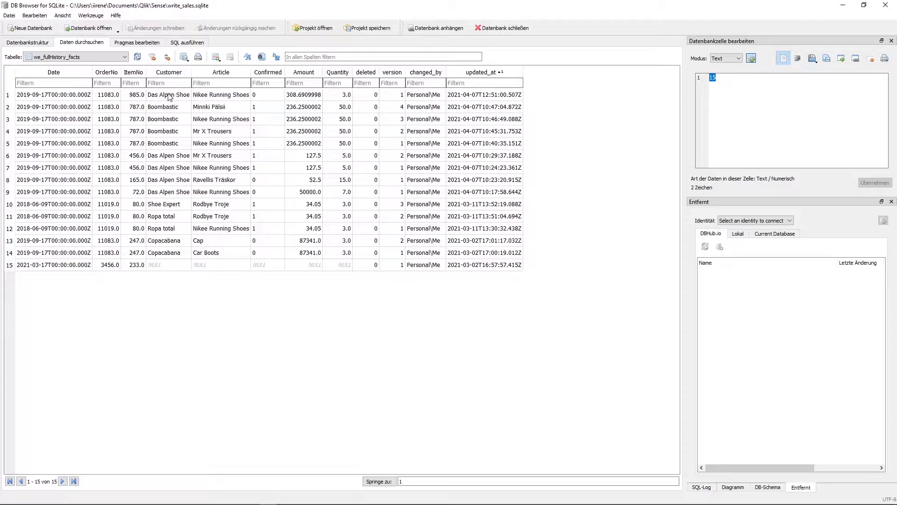
{"action": "left_click", "coordinate": [206, 95]}
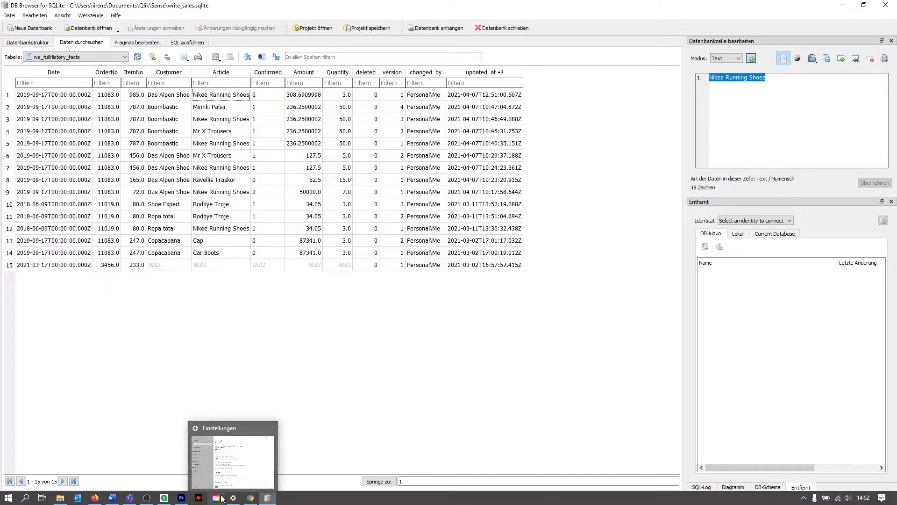
Switch back to the Qlik Sense sheet, set the Article of item 985 to Minnki Pälsii and save the change
{"action": "left_click", "coordinate": [250, 498]}
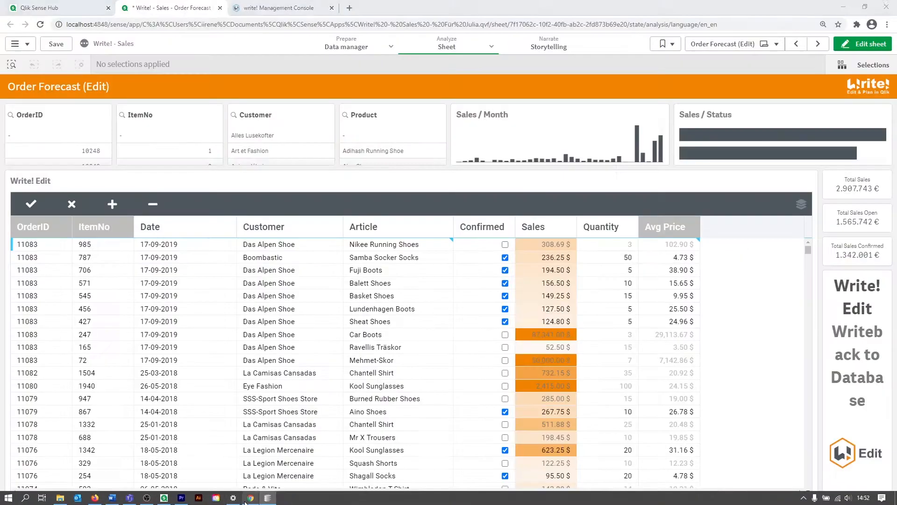
{"action": "double_click", "coordinate": [389, 244]}
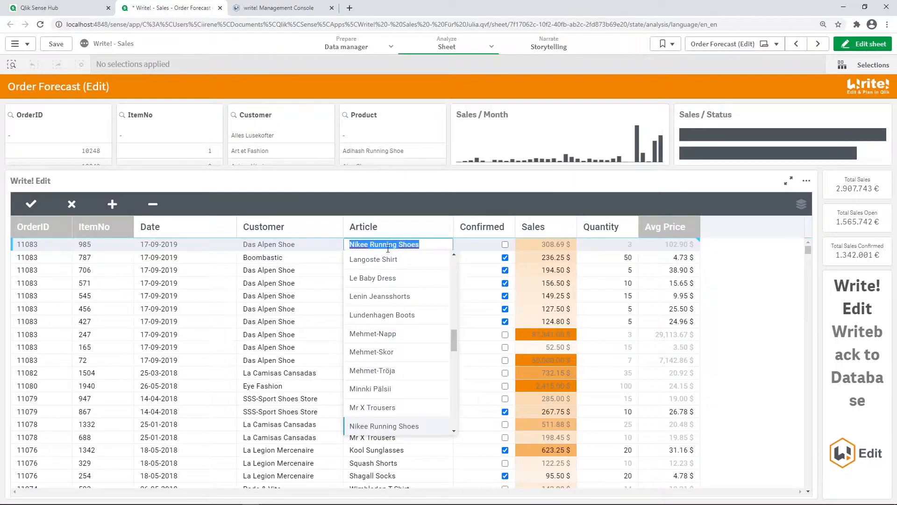
{"action": "left_click", "coordinate": [379, 388]}
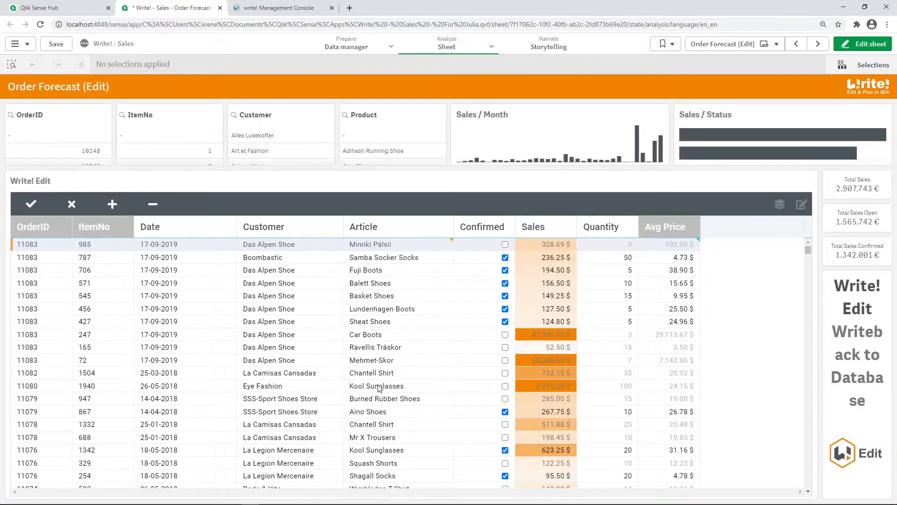
{"action": "left_click", "coordinate": [30, 204]}
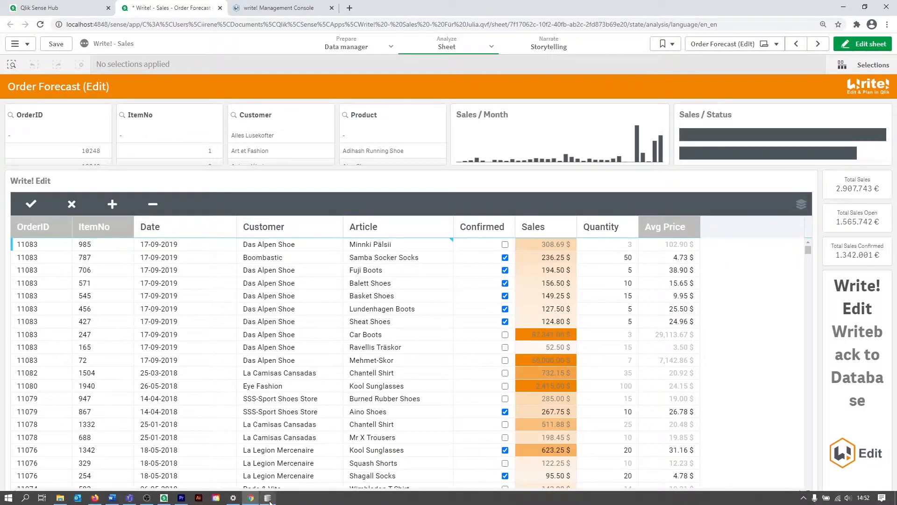
Switch to DB Browser for SQLite and refresh the we_fullHistory_facts data to check the latest entries for item 985
{"action": "left_click", "coordinate": [268, 499]}
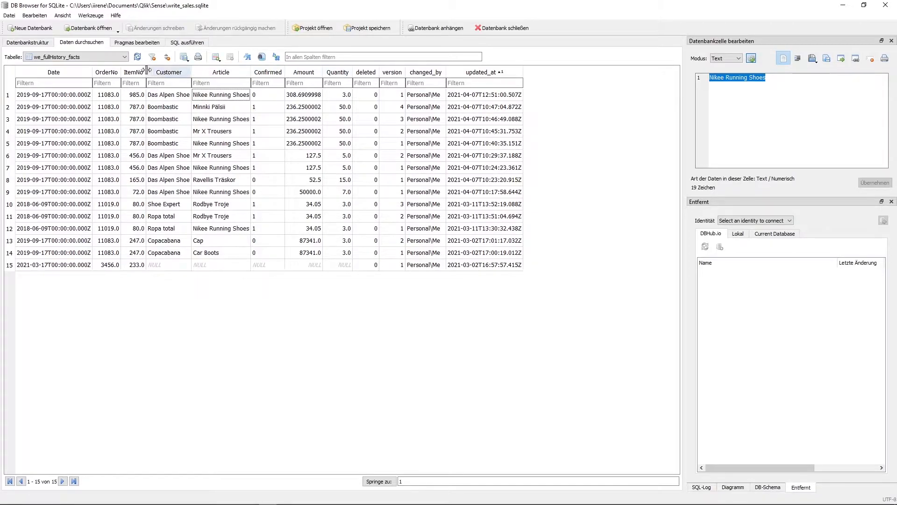
{"action": "left_click", "coordinate": [137, 57]}
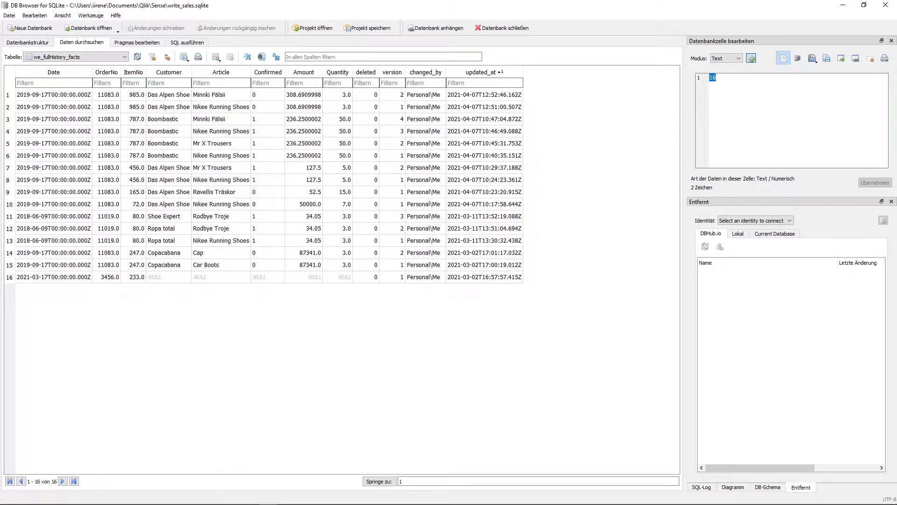
Switch to the write! Management Console in the browser and open the facts endpoint for editing
{"action": "left_click", "coordinate": [250, 498]}
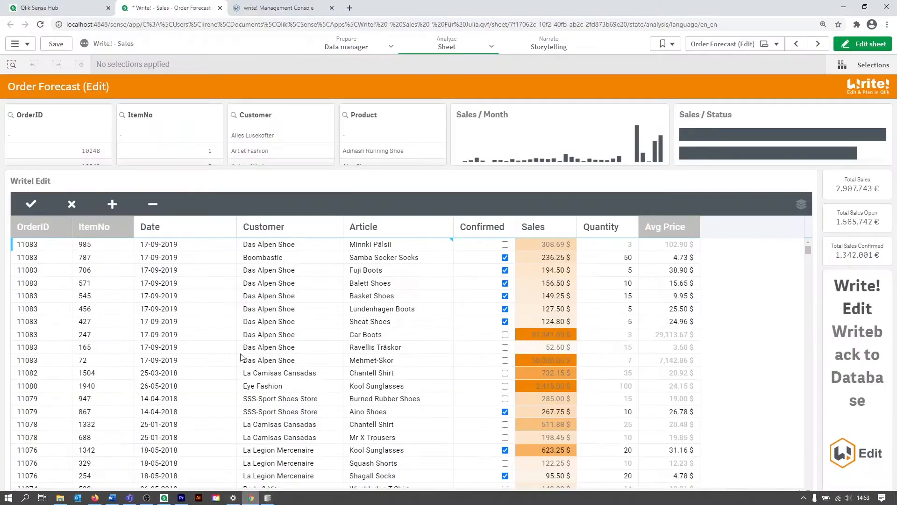
{"action": "left_click", "coordinate": [276, 6]}
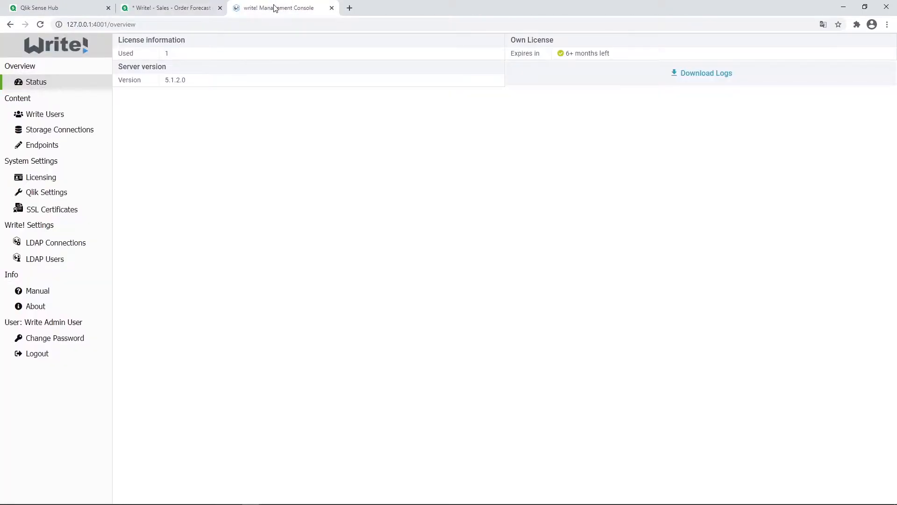
{"action": "left_click", "coordinate": [41, 150]}
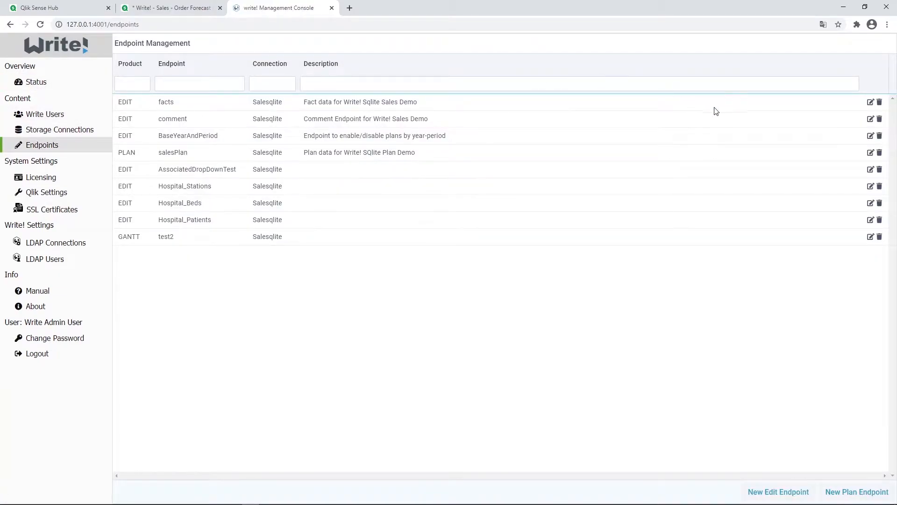
{"action": "left_click", "coordinate": [871, 103]}
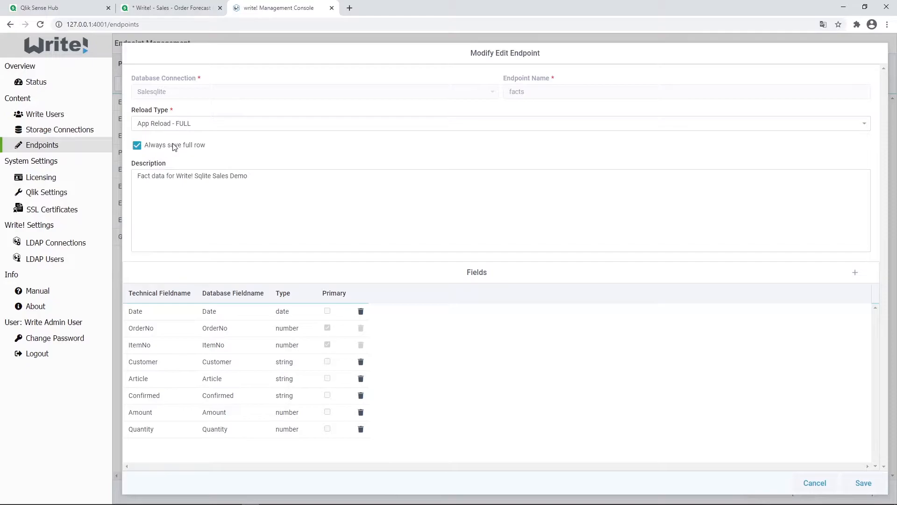
Try deactivating Always save full row for the facts endpoint, cancel that change and save the endpoint
{"action": "left_click", "coordinate": [137, 146]}
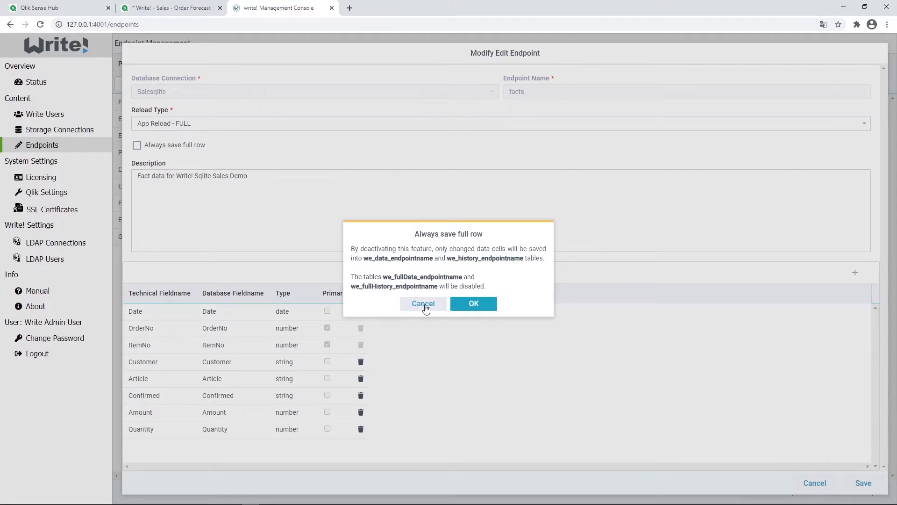
{"action": "left_click", "coordinate": [425, 305]}
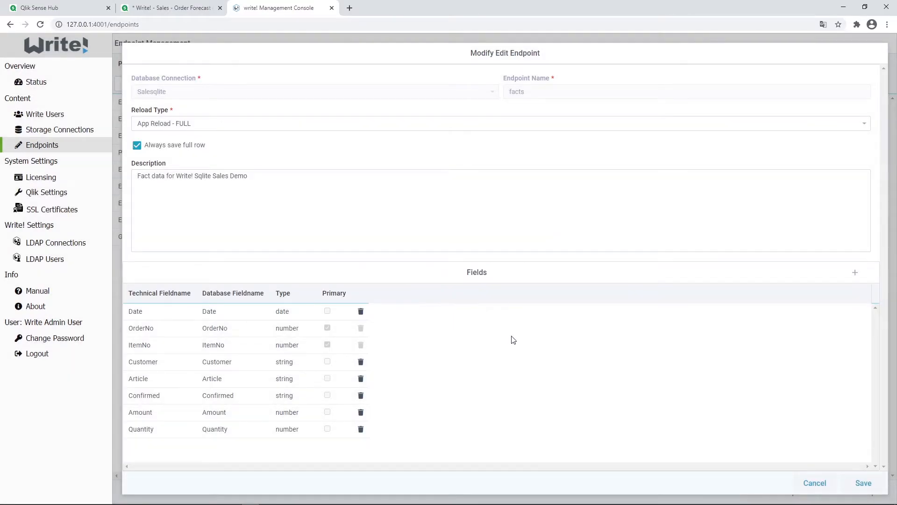
{"action": "left_click", "coordinate": [864, 482]}
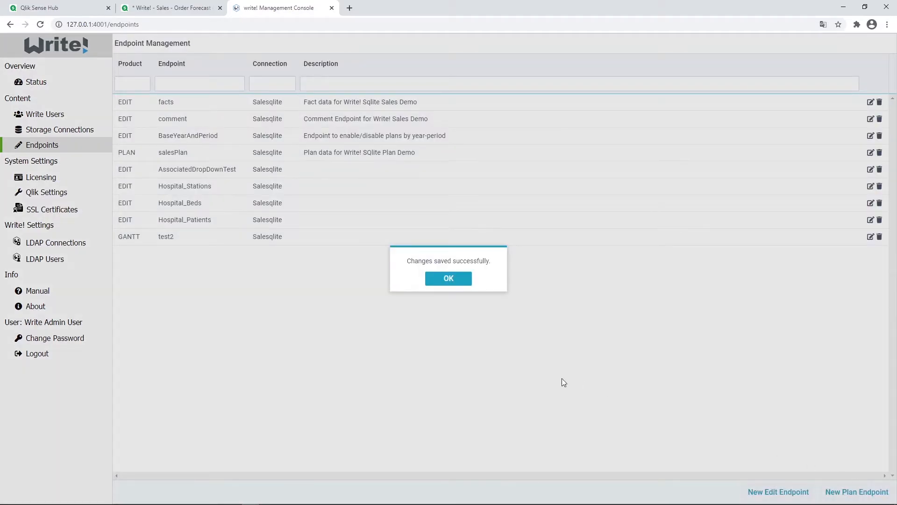
{"action": "left_click", "coordinate": [443, 282]}
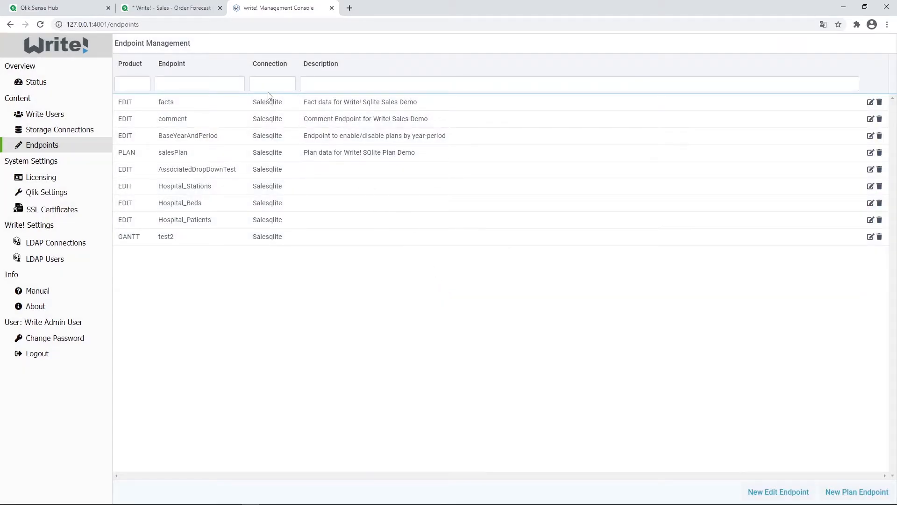
Return to the Order Forecast (Edit) sheet in Qlik Sense
{"action": "left_click", "coordinate": [186, 8]}
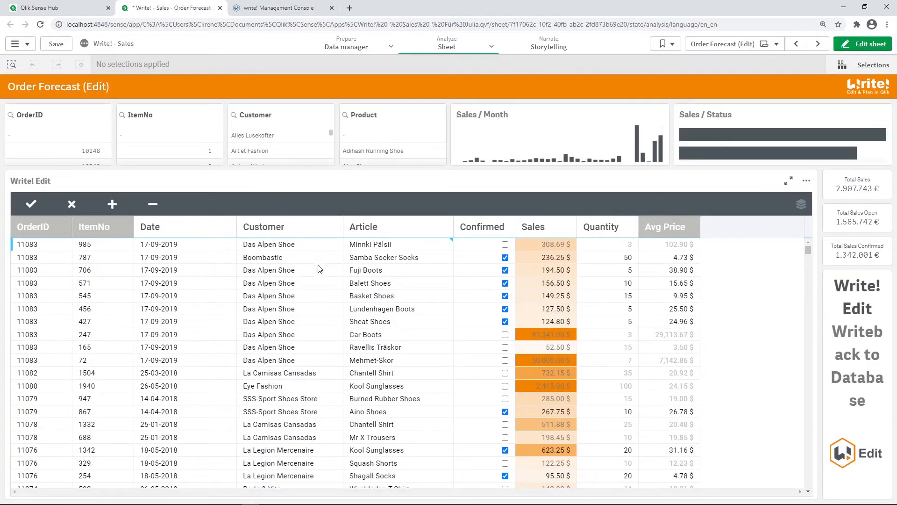